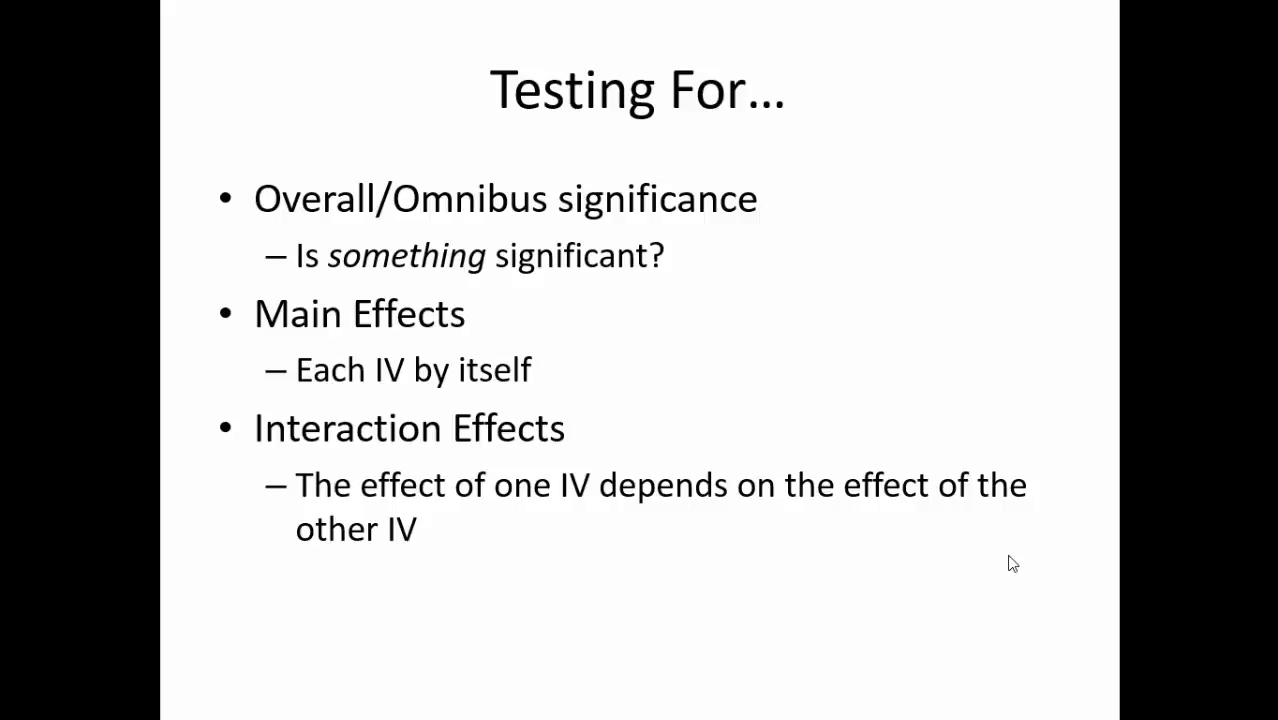
Leave the PowerPoint slideshow and switch to the SPSS dataset for the 2-way ANOVA
key("alt+Tab")
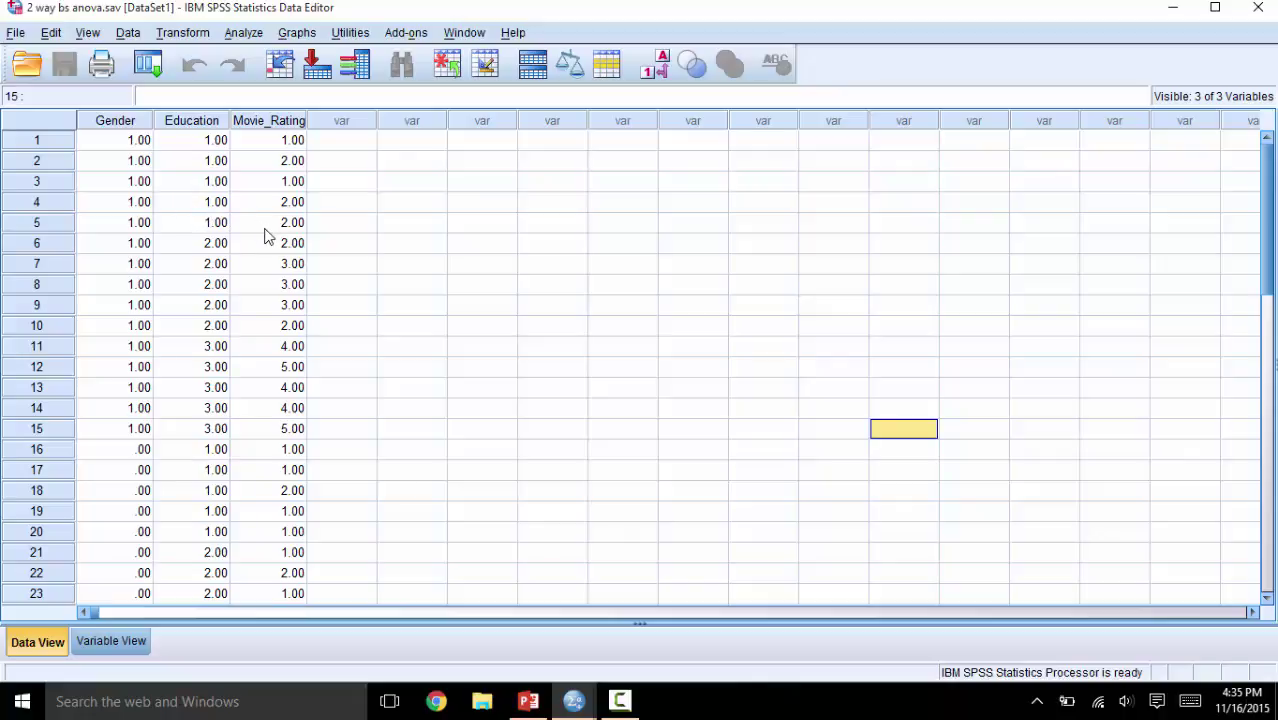
left_click(133, 652)
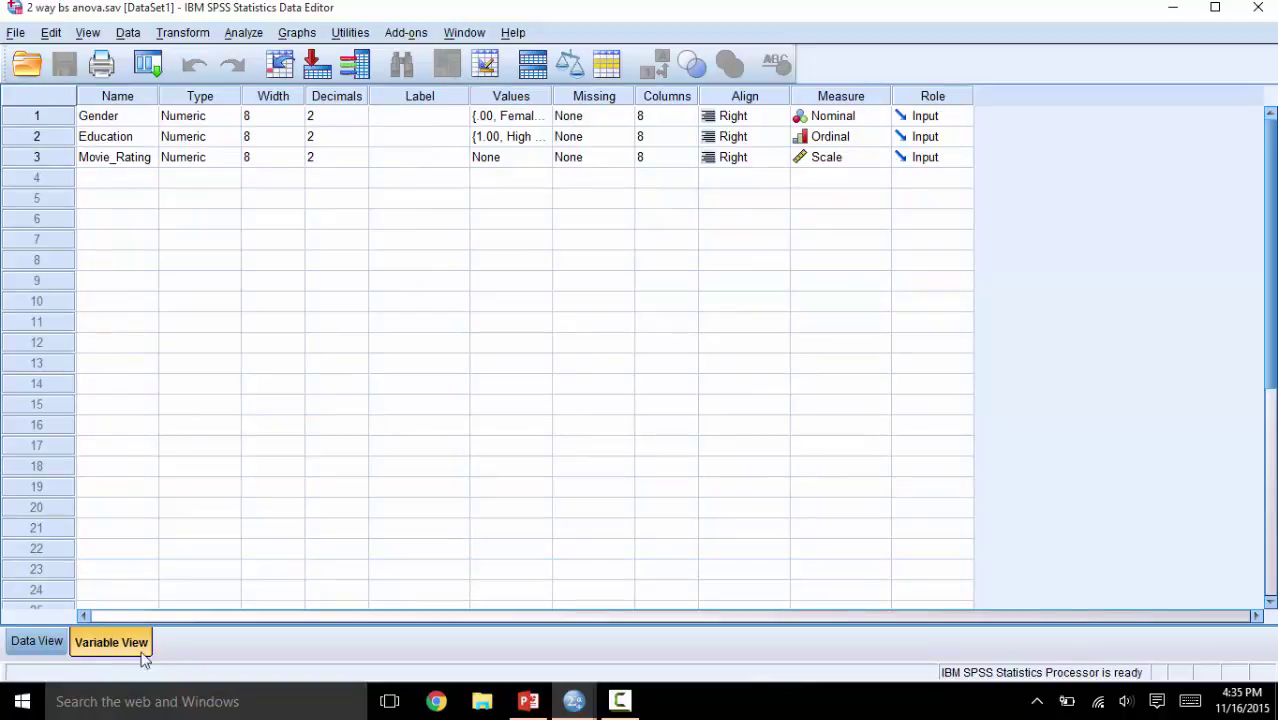
left_click(543, 120)
left_click(542, 118)
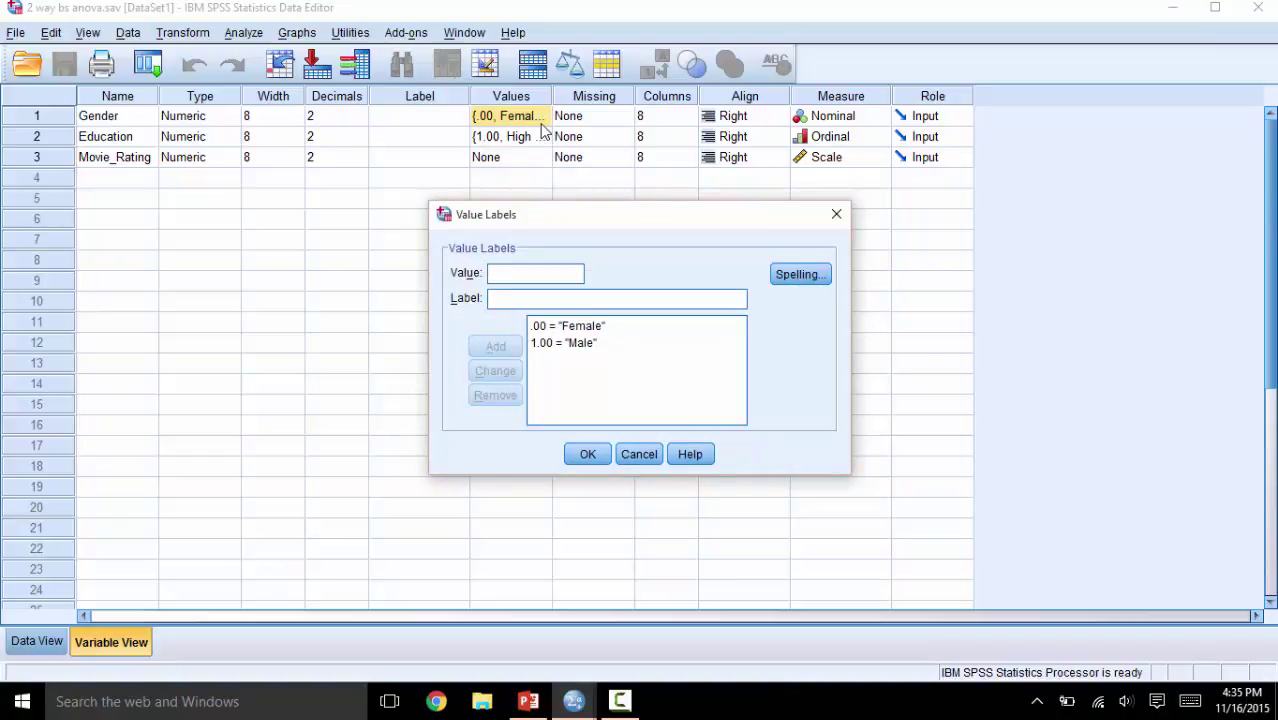
left_click(836, 214)
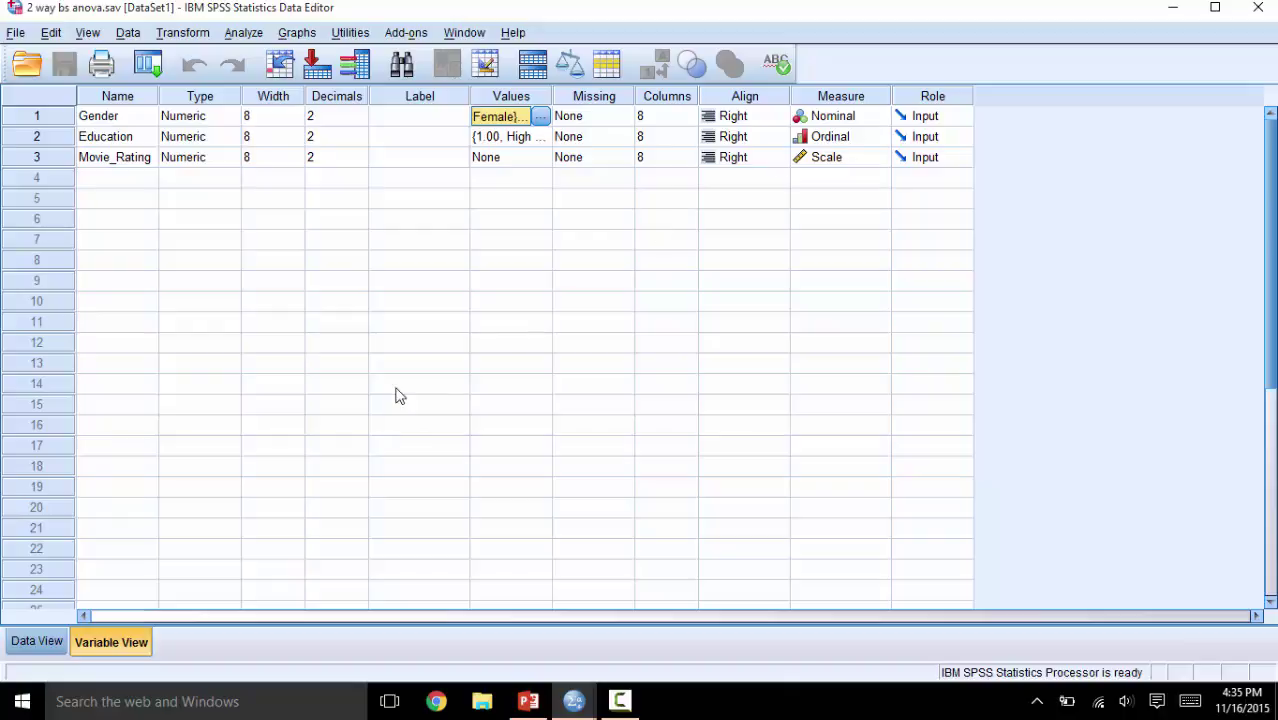
left_click(37, 648)
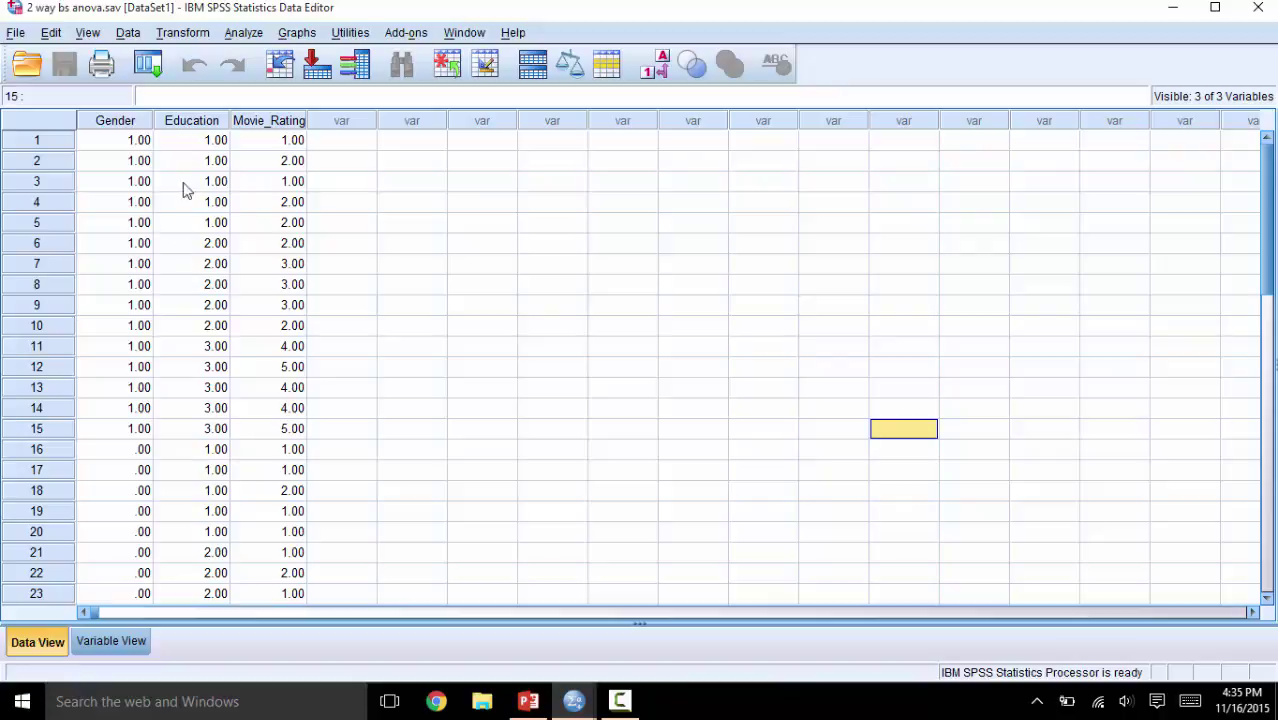
Start a Univariate General Linear Model with Movie_Rating as the dependent variable
left_click(240, 33)
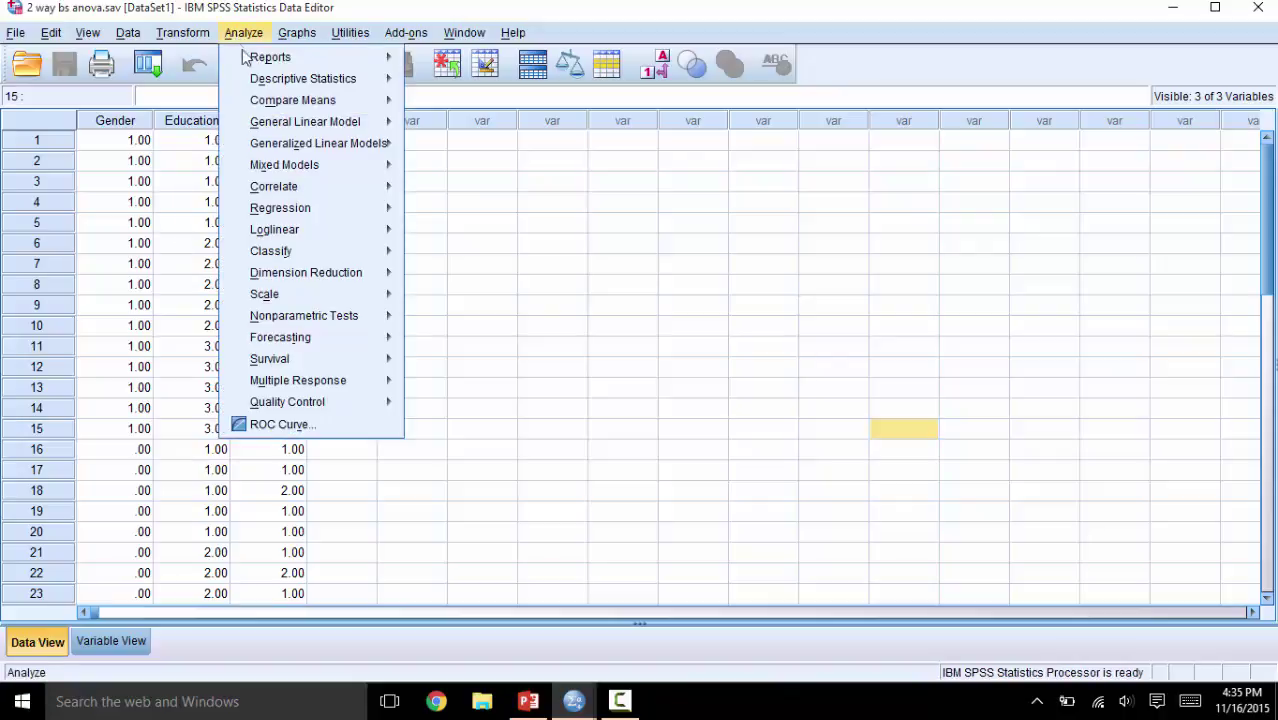
mouse_move(275, 120)
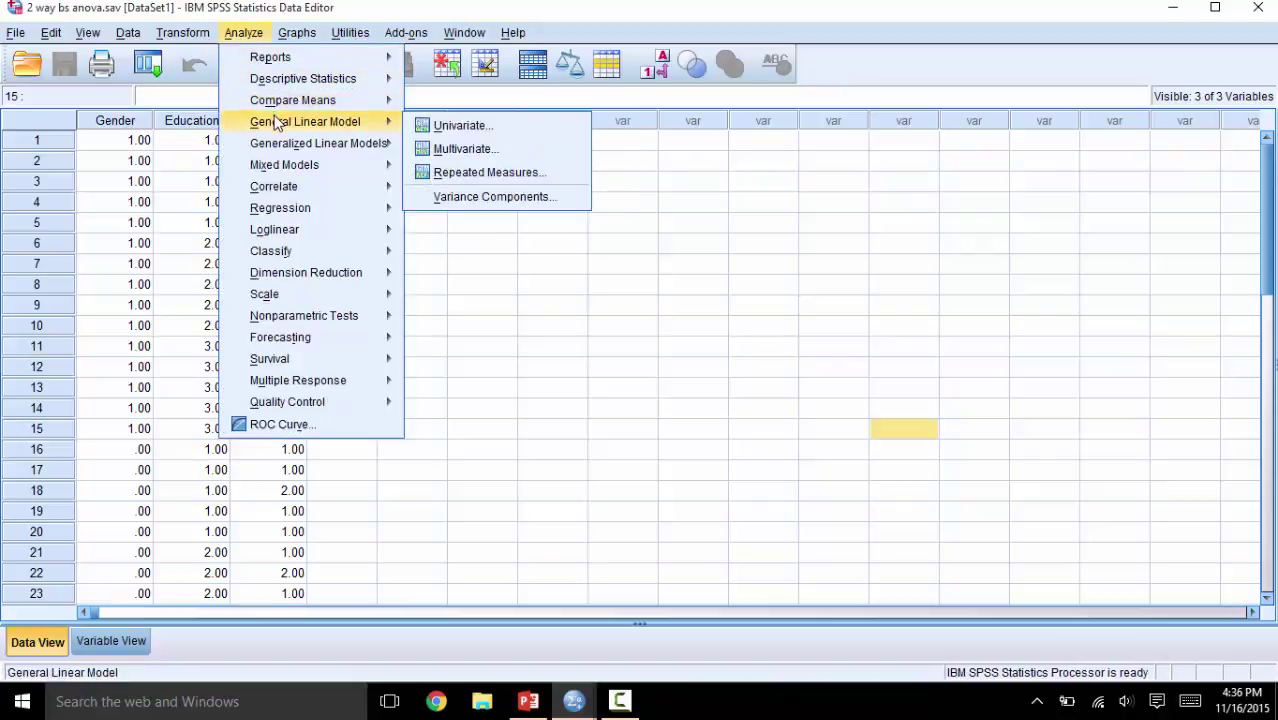
left_click(436, 128)
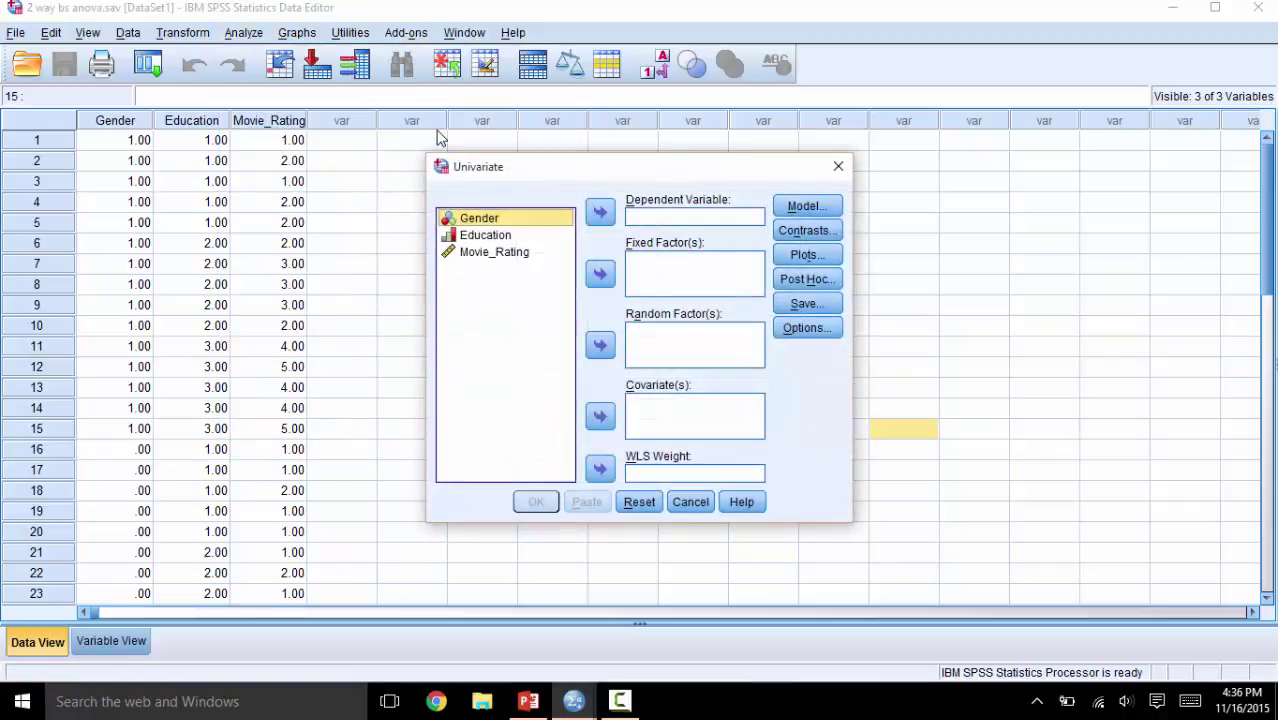
left_click(494, 253)
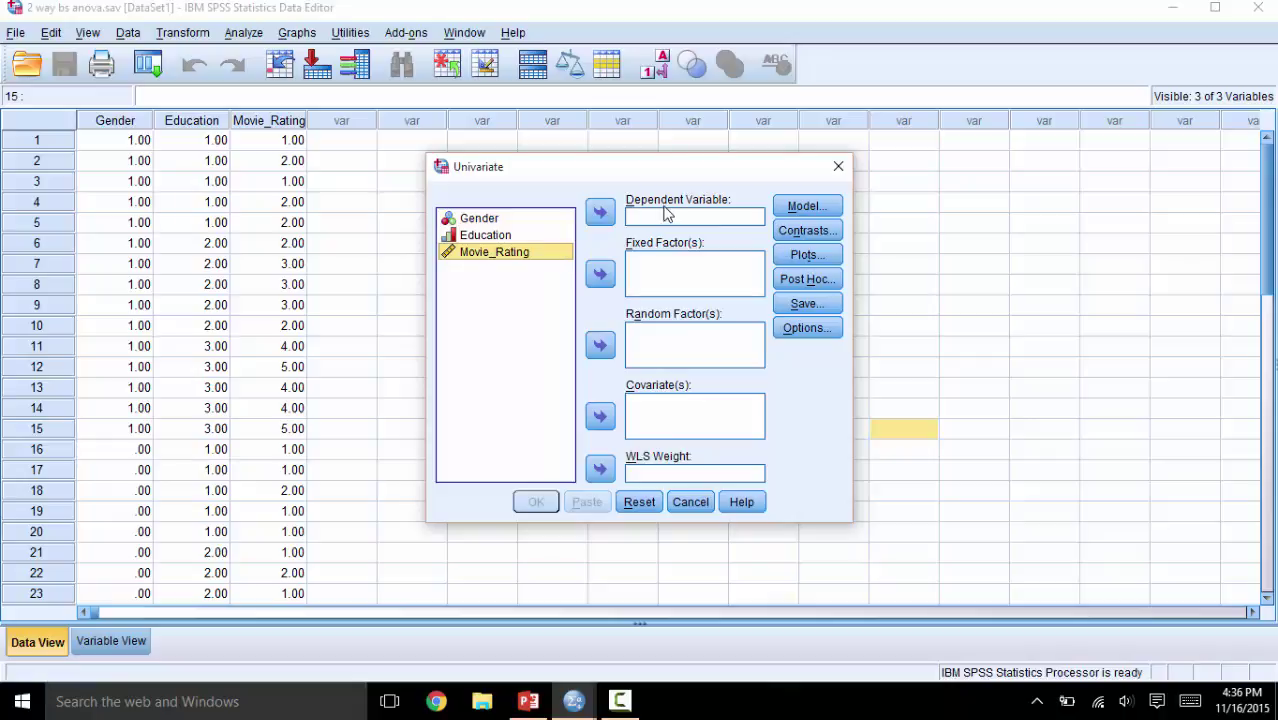
left_click(603, 217)
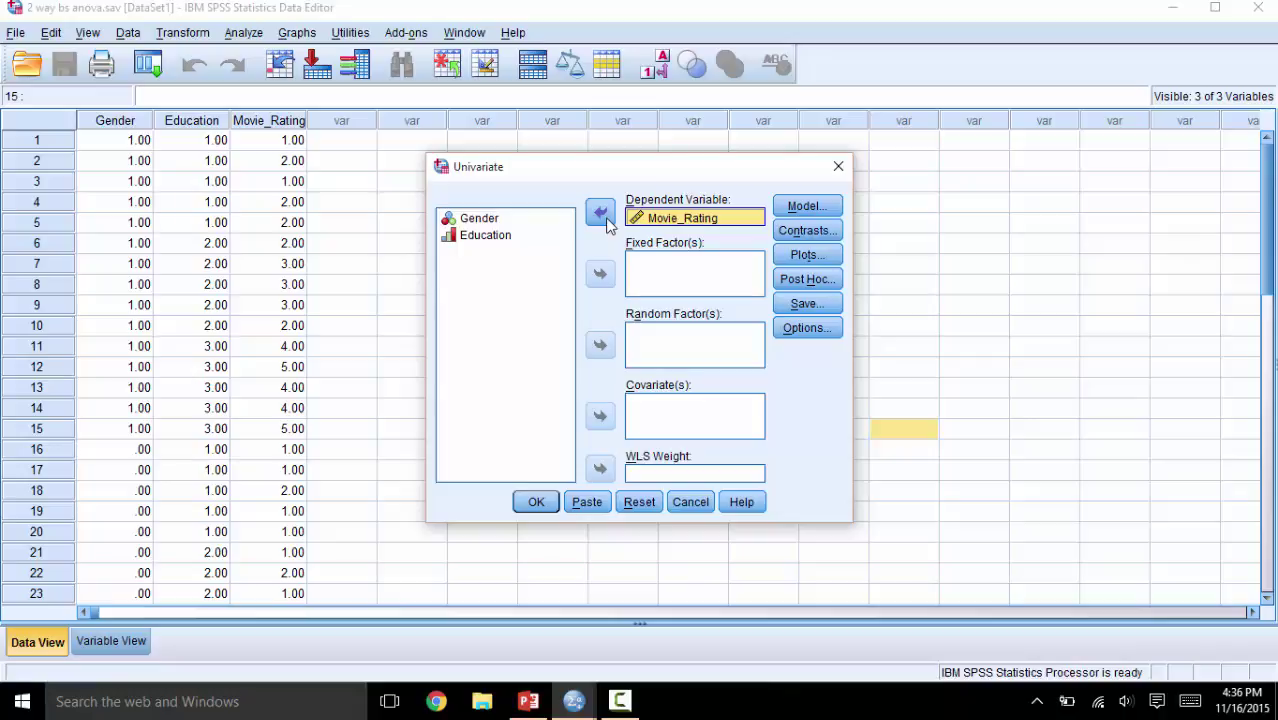
Add Gender and Education as fixed factors and open Profile Plots settings
left_click(472, 222)
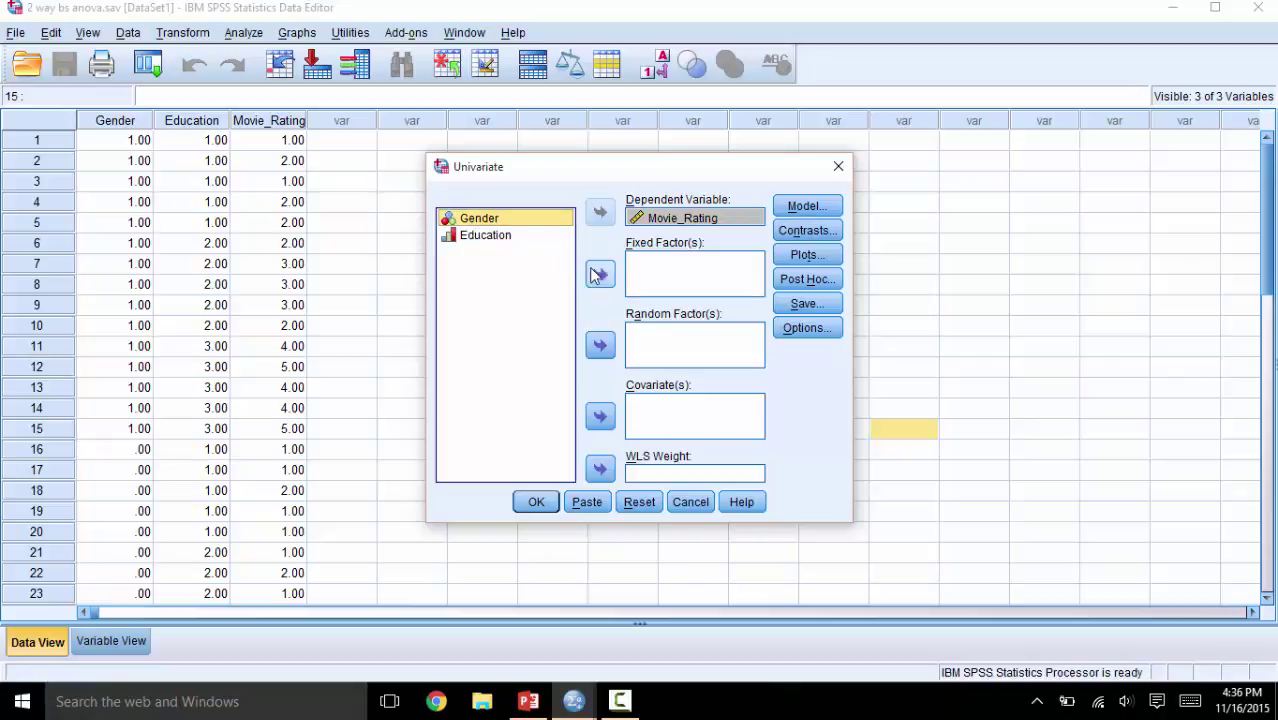
left_click(599, 274)
left_click(514, 226)
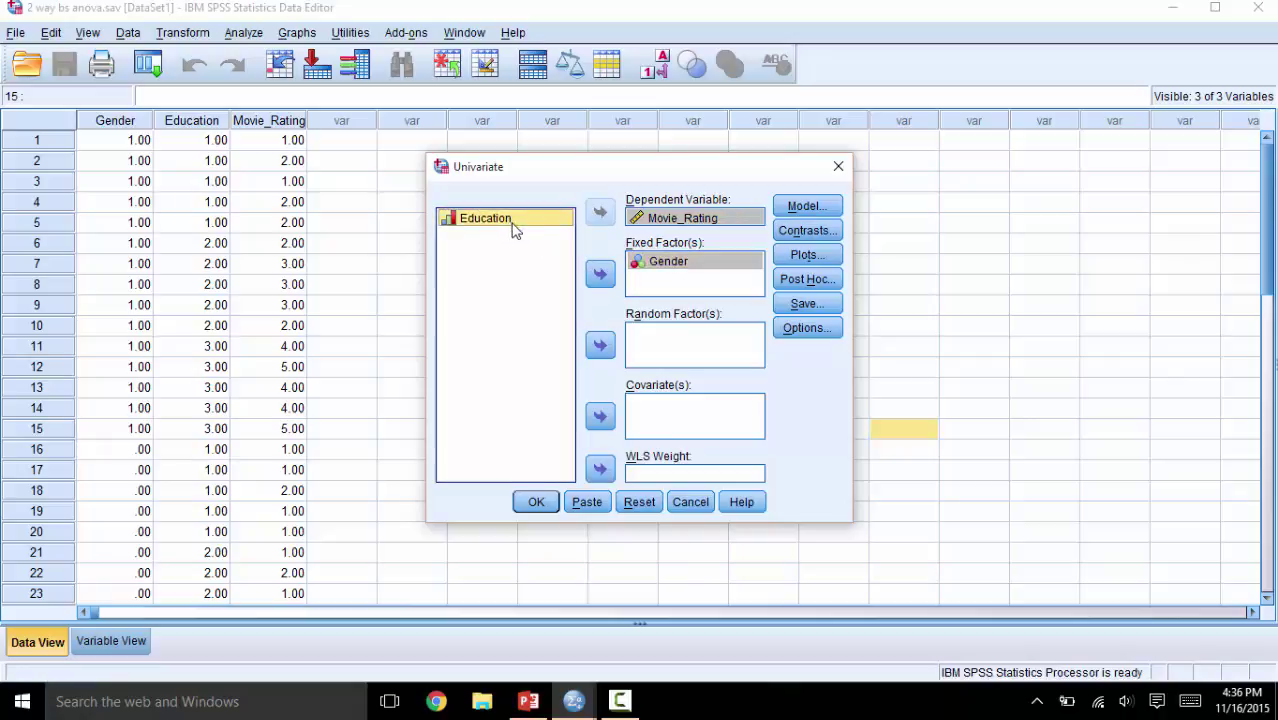
left_click(600, 275)
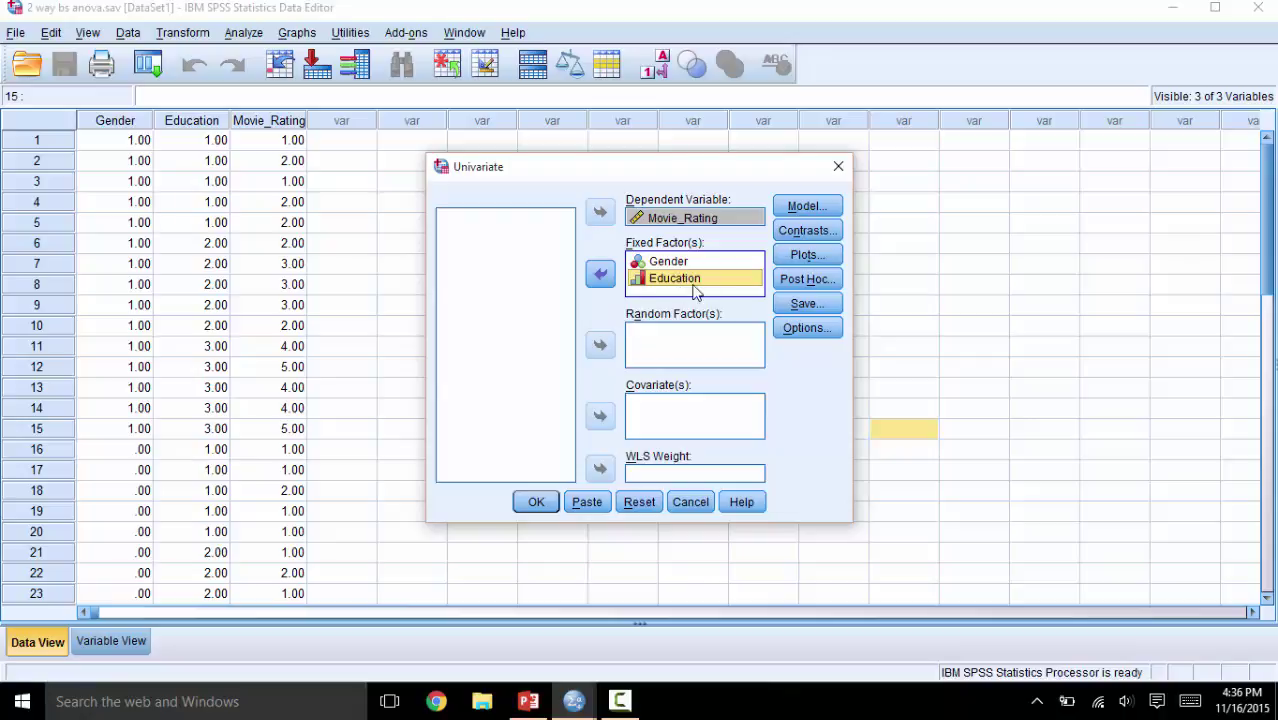
left_click(790, 258)
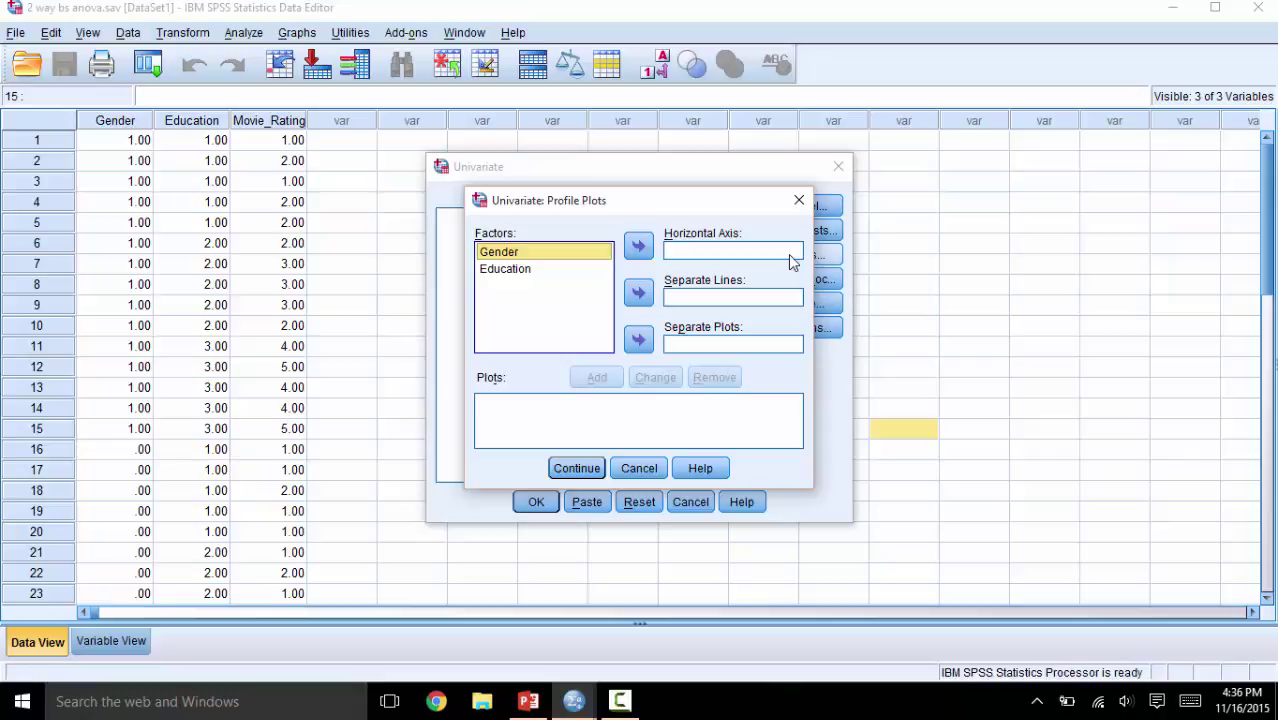
Add an Education*Gender profile plot: Education on horizontal axis, Gender as separate lines
left_click(566, 269)
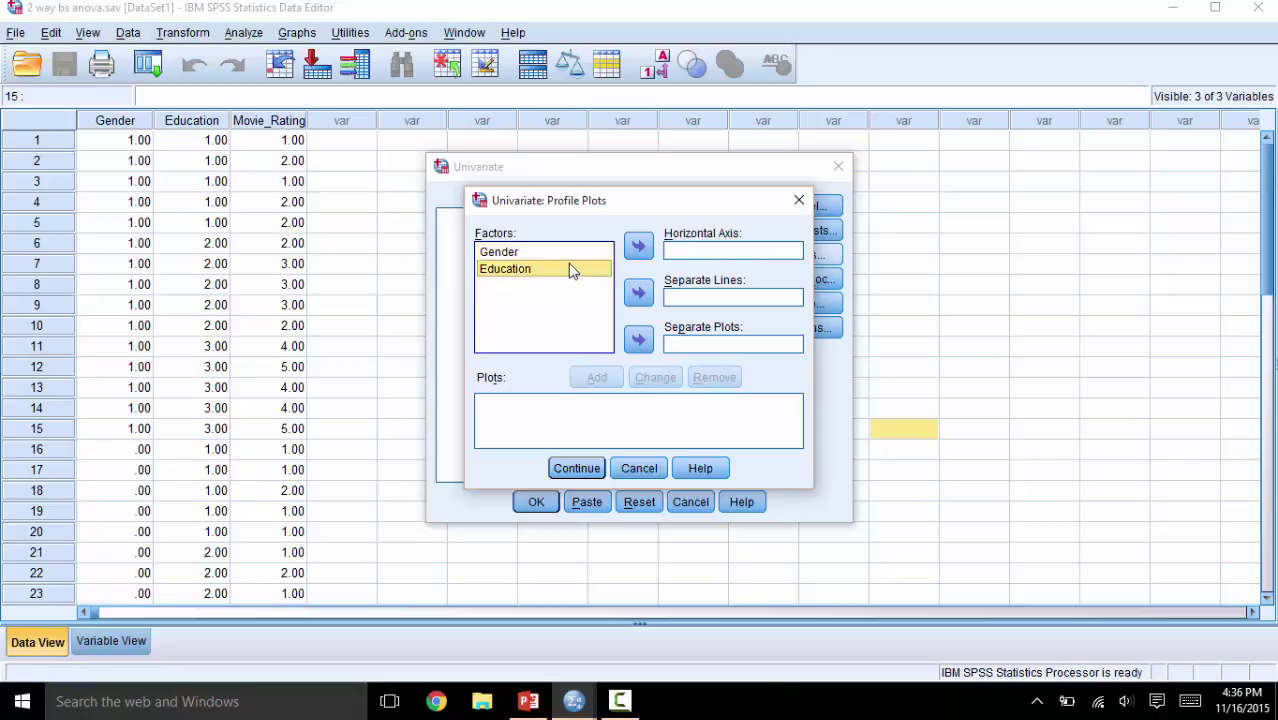
left_click(638, 247)
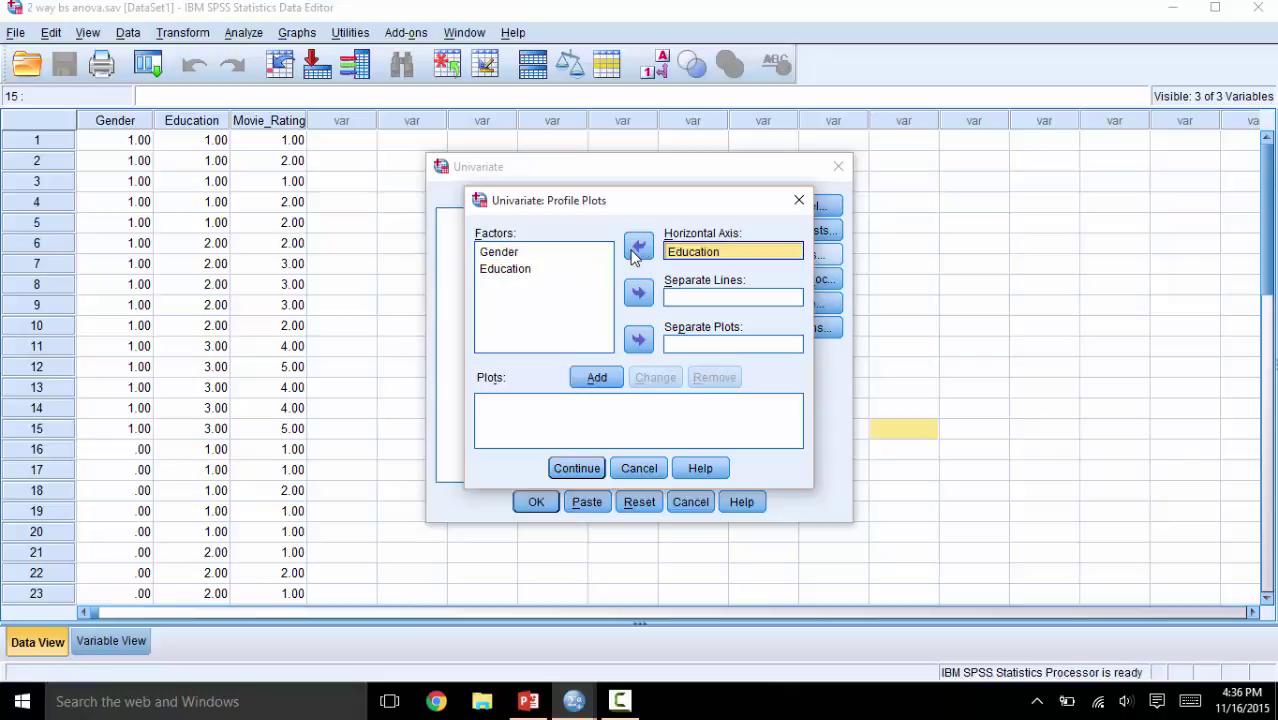
left_click(531, 256)
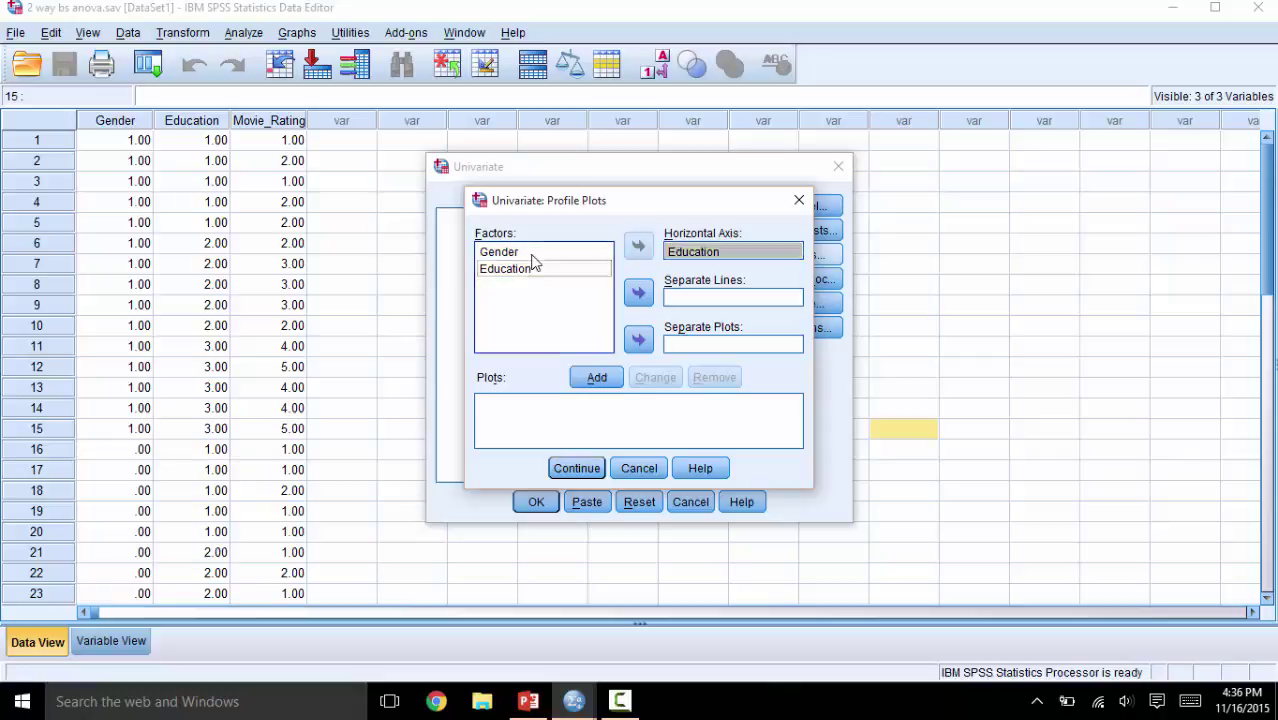
left_click(638, 295)
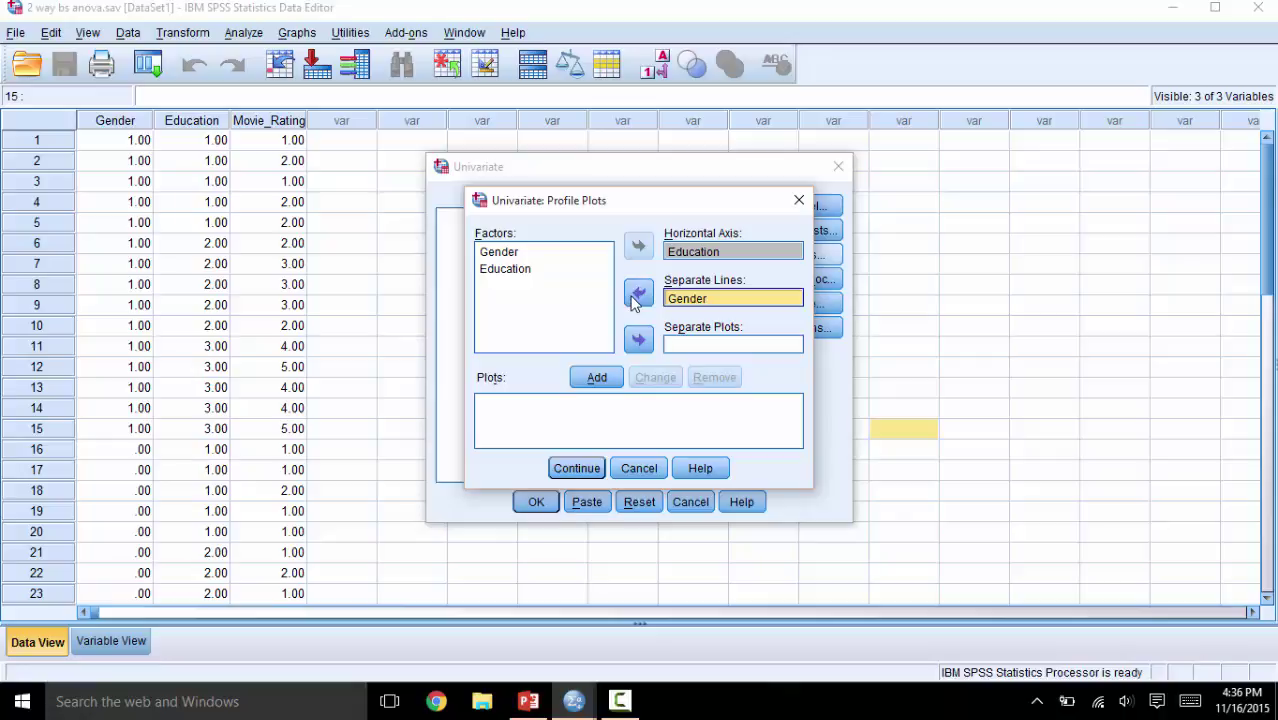
left_click(594, 378)
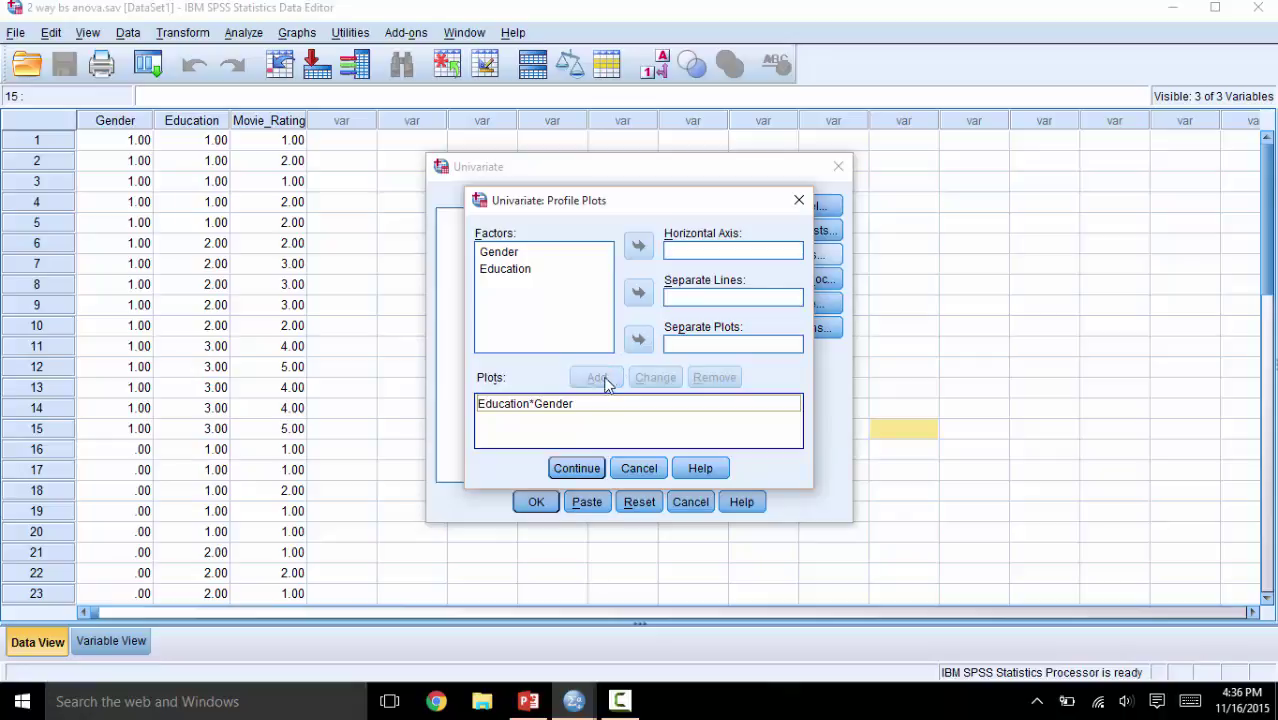
left_click(578, 469)
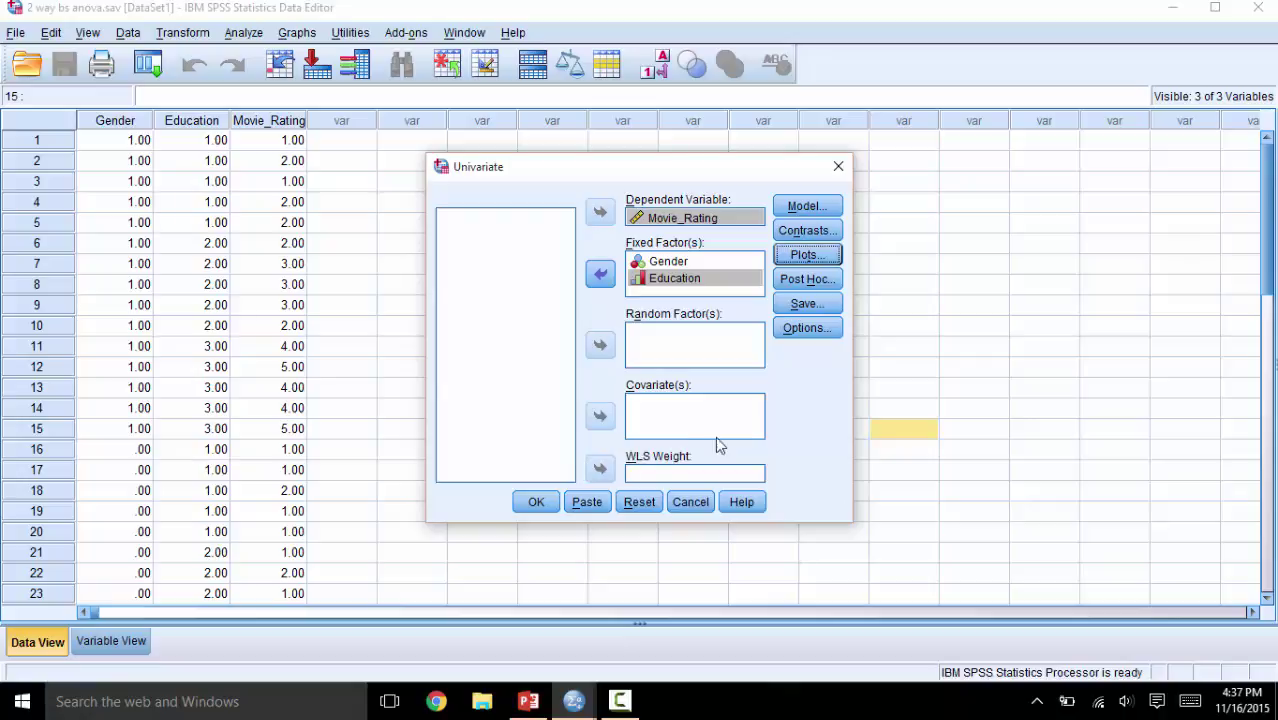
Request Bonferroni post hoc tests for Gender and Education, then run the ANOVA
left_click(806, 280)
left_click(639, 236)
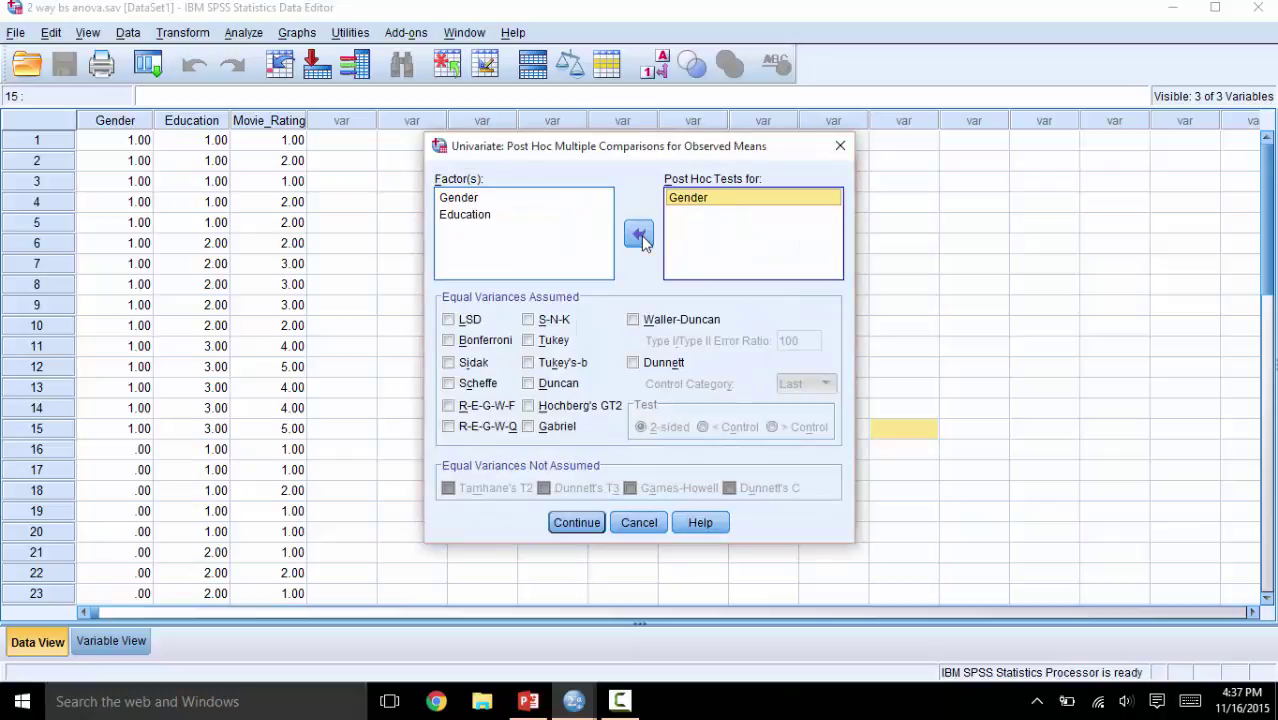
left_click(492, 215)
left_click(642, 245)
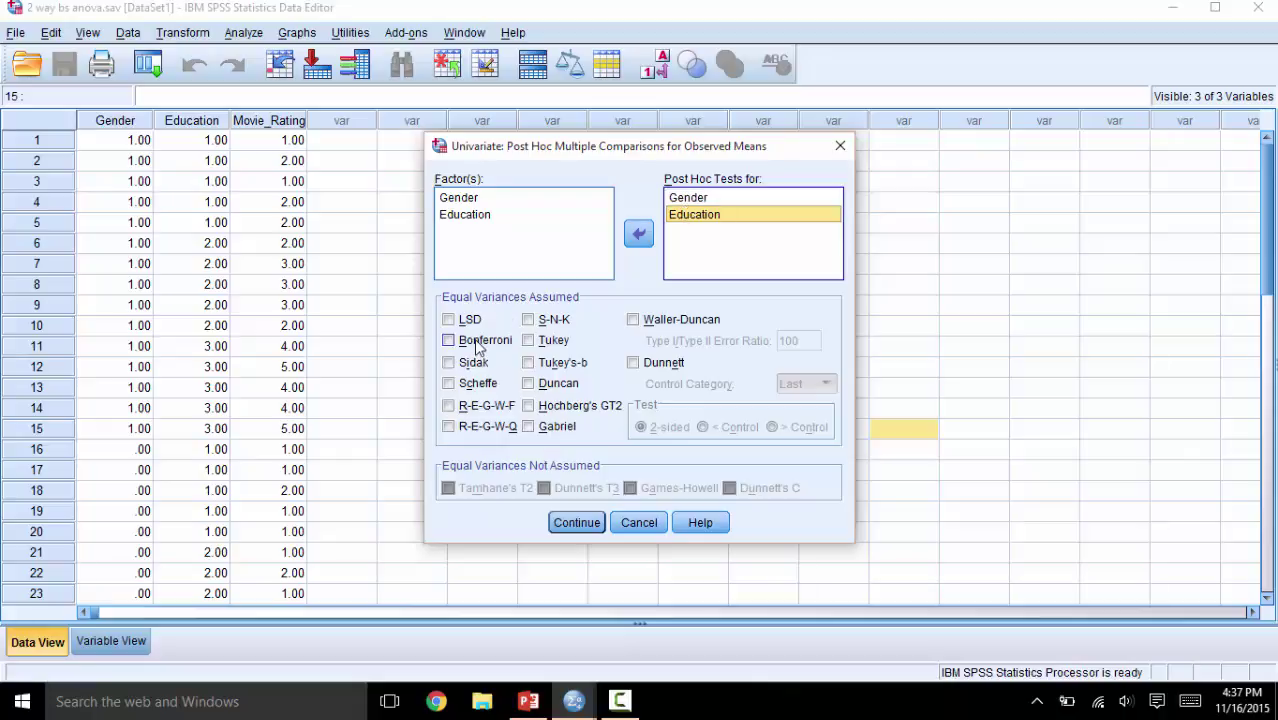
left_click(478, 342)
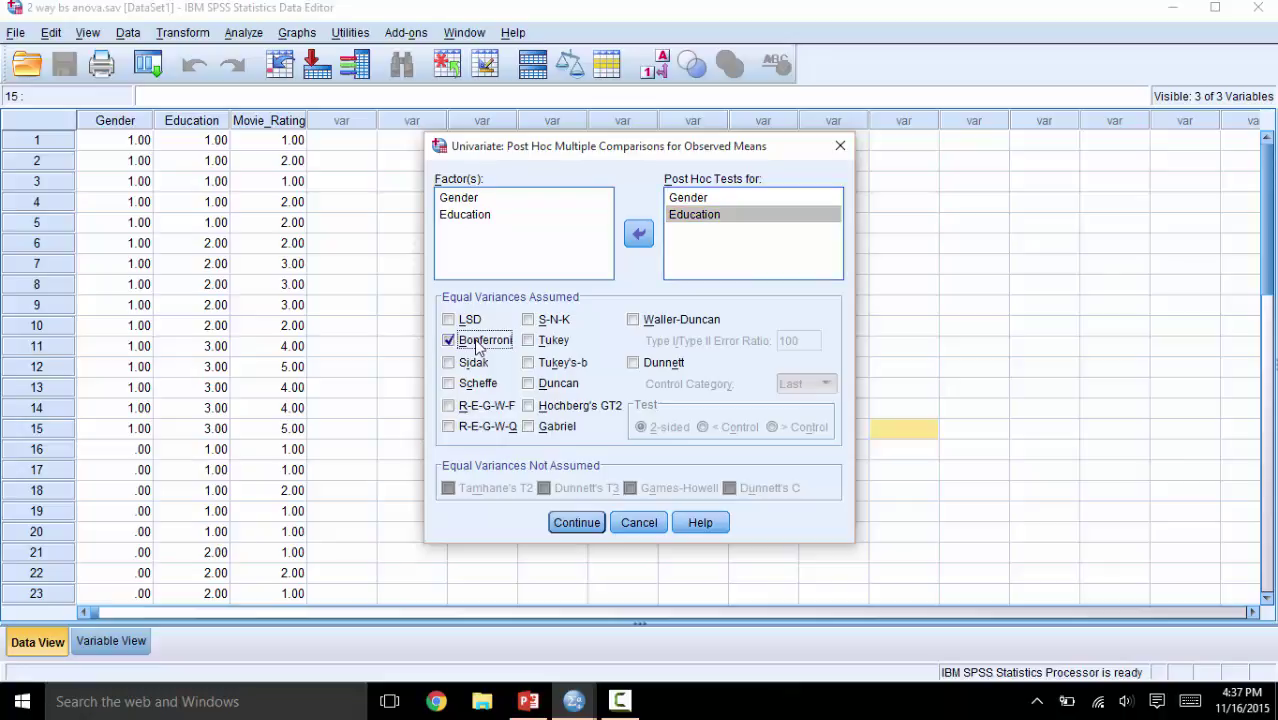
left_click(568, 521)
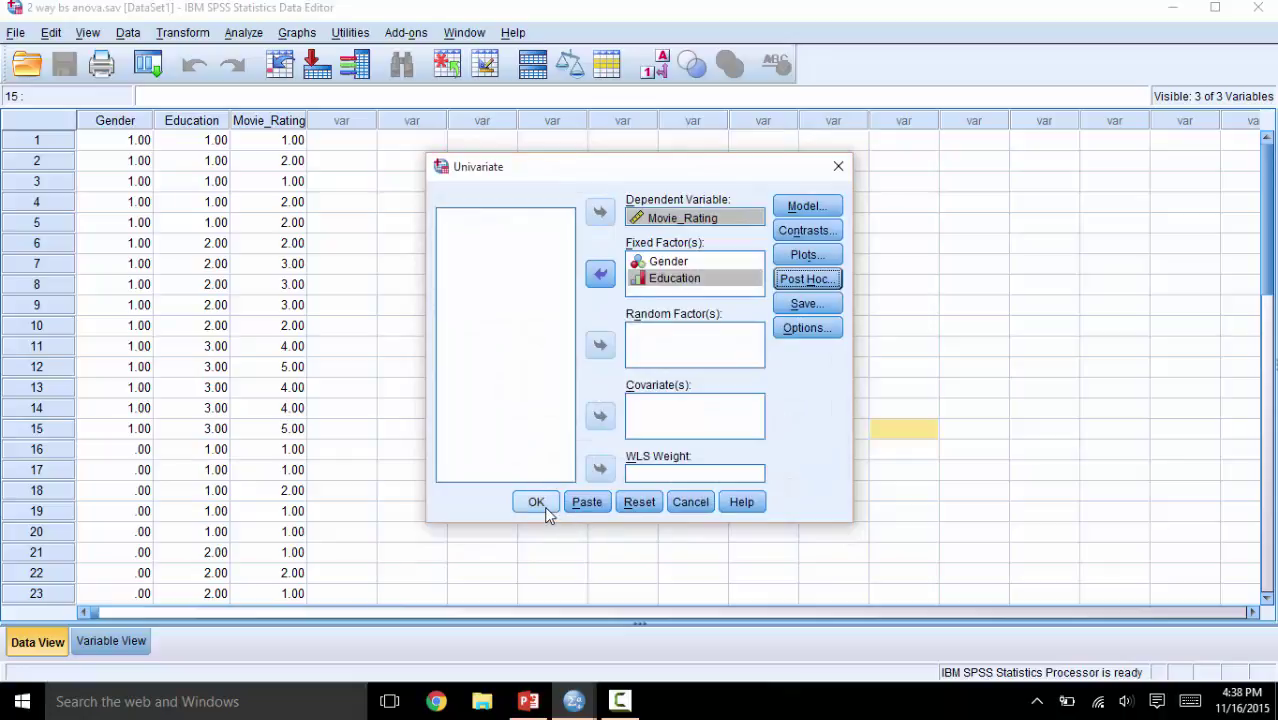
left_click(545, 508)
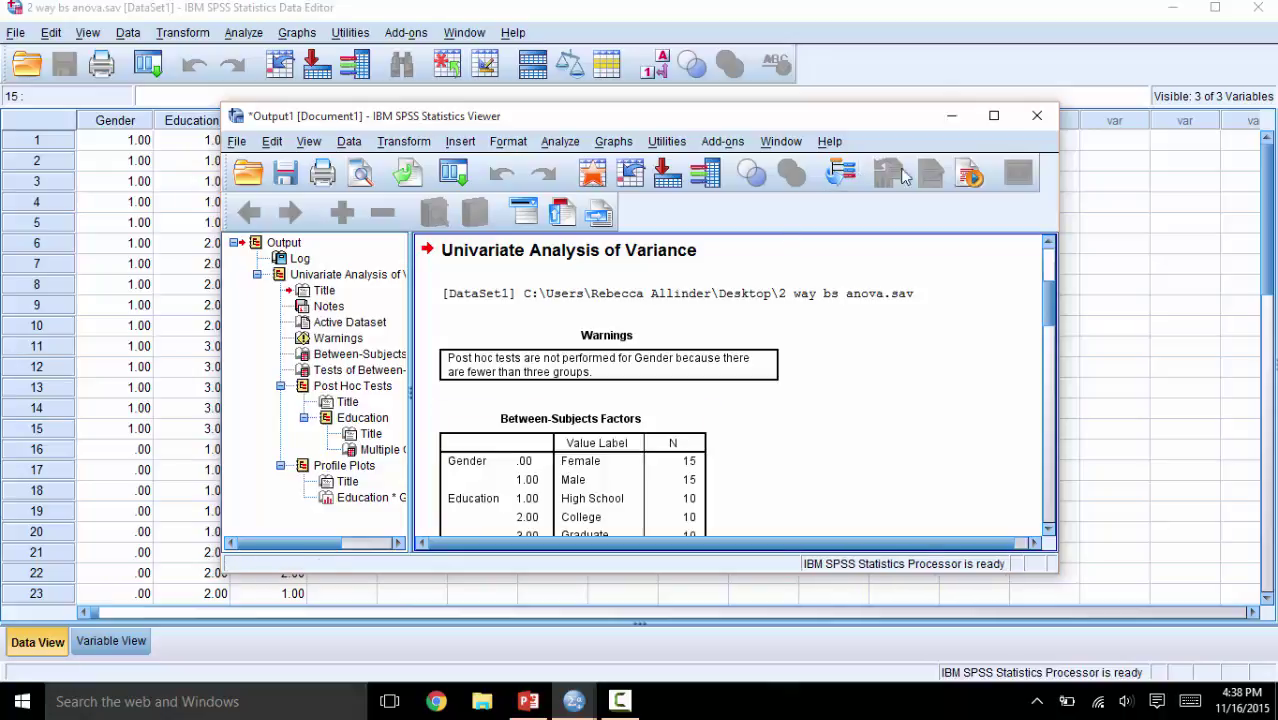
Maximize the Output Viewer to show the two-way ANOVA results full screen
left_click(993, 117)
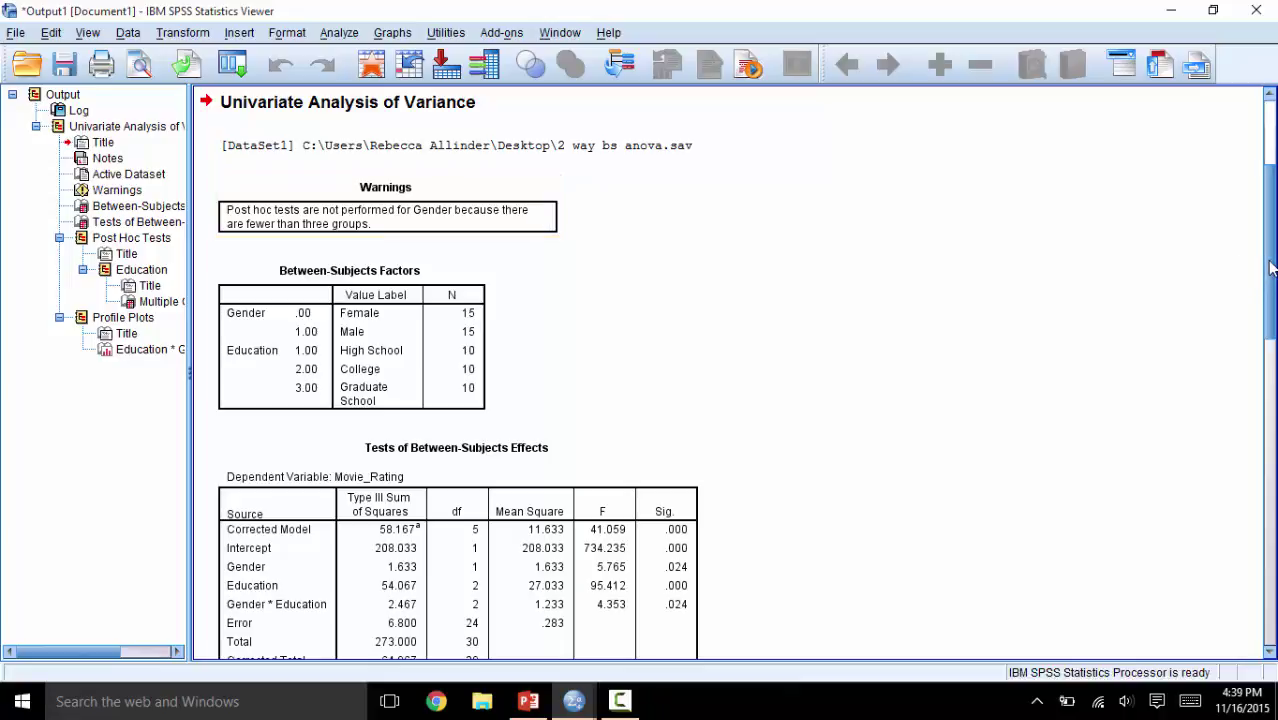
Scroll down to show the full Tests of Between-Subjects Effects table
left_click_drag(1270, 267, 1268, 318)
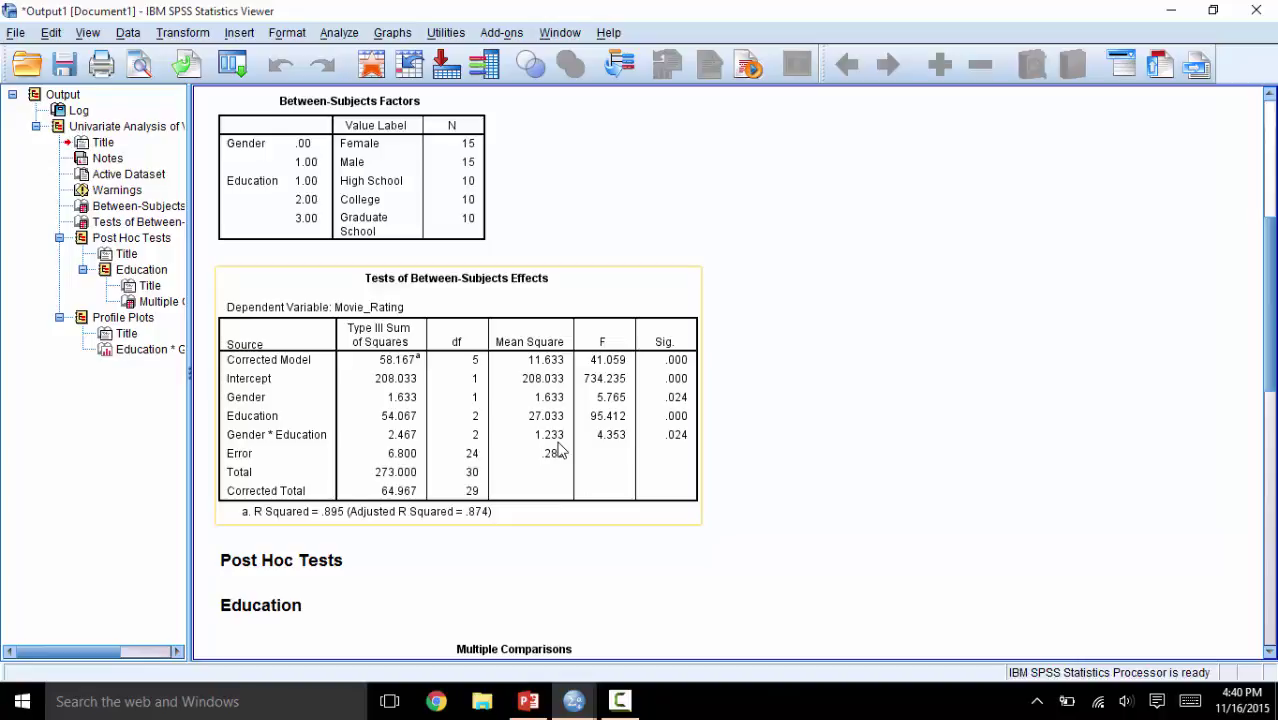
Scroll down to the profile plot, then back up to the Bonferroni Multiple Comparisons table
left_click(872, 450)
left_click_drag(1275, 345, 1275, 599)
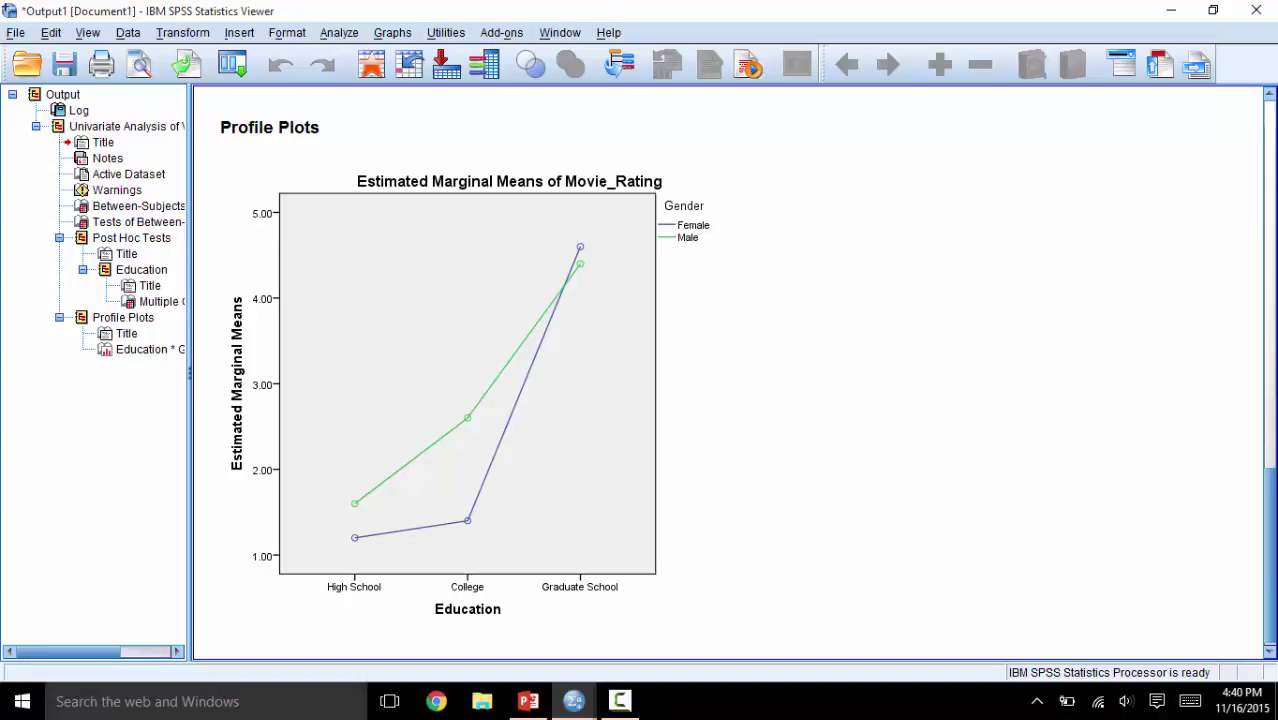
left_click_drag(1270, 600, 1271, 477)
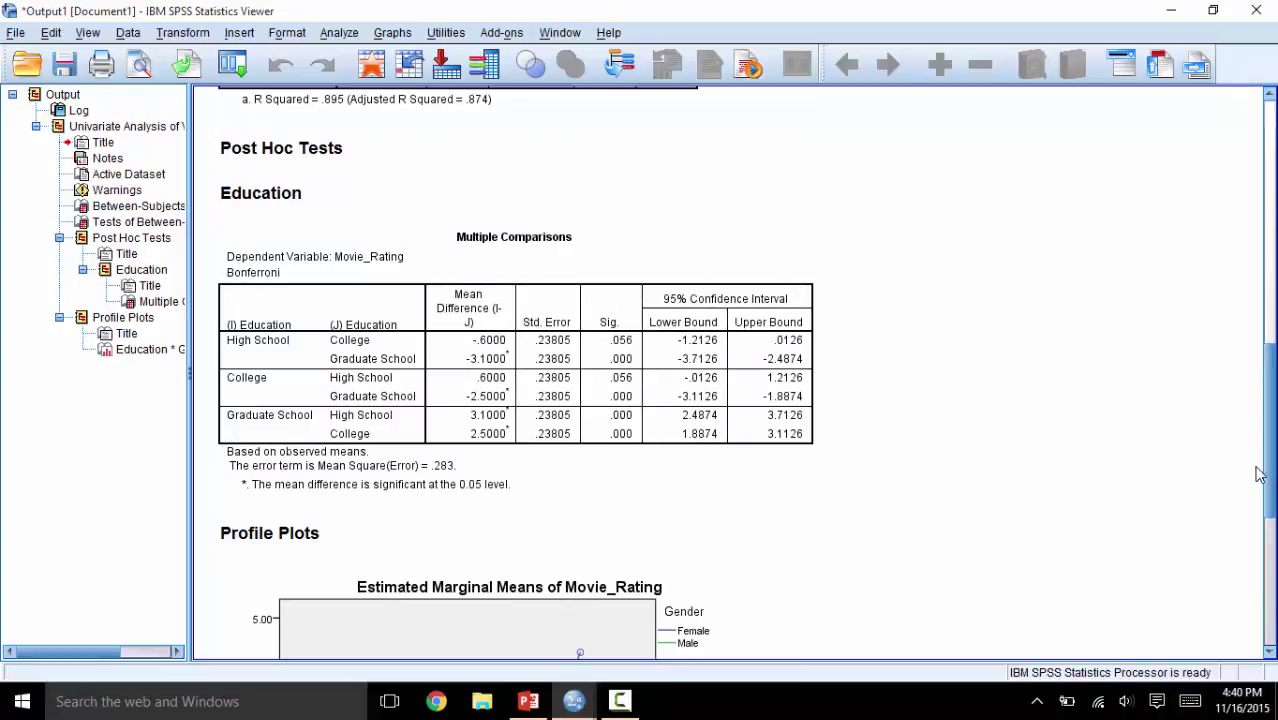